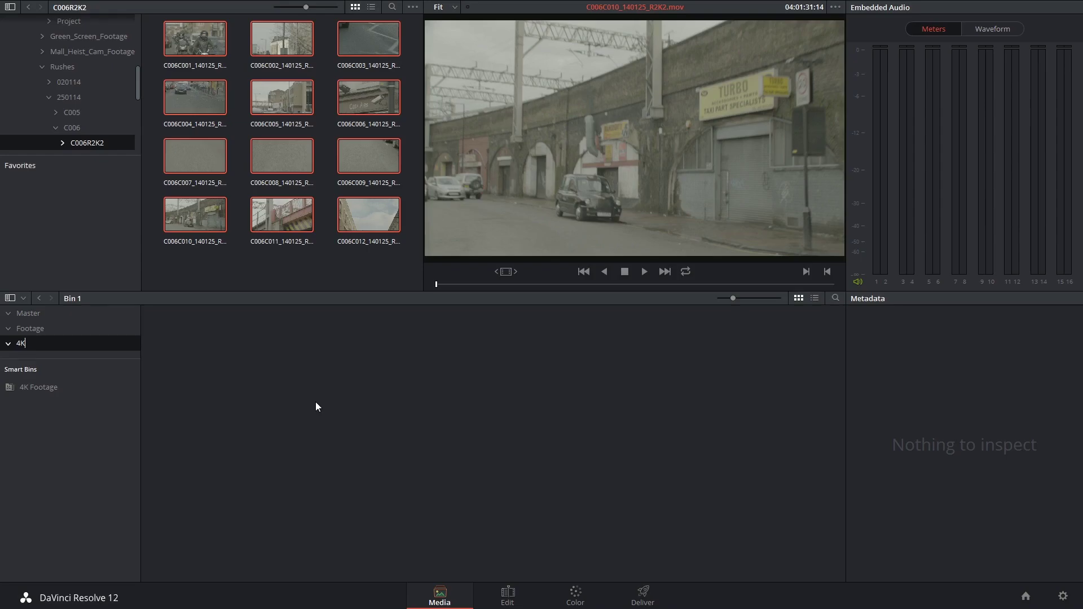
- Name the bin 4K_to1080p_to4K_workflow and copy the twelve C006R2K2 clips into it
type("_to1080p_to4K_workflow")
key("Return")
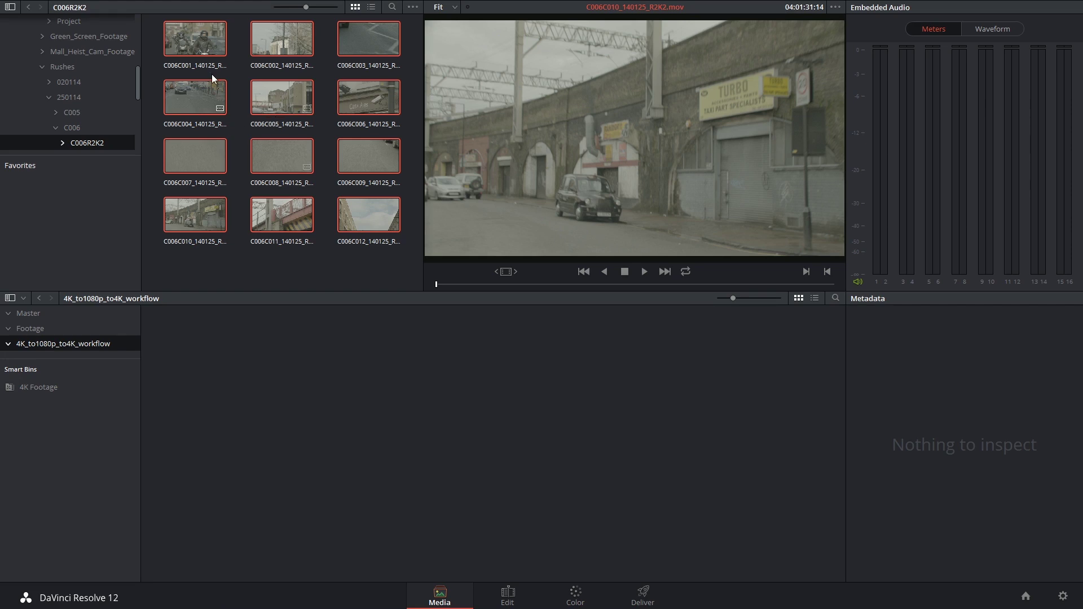
left_click(212, 47)
left_click_drag(195, 38, 194, 370)
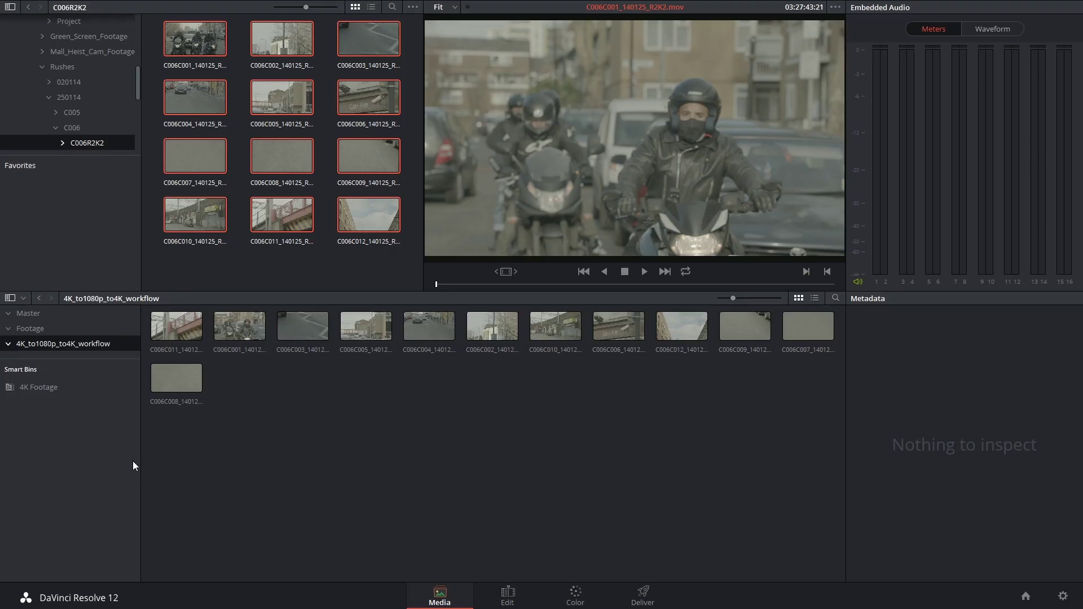
- Select all twelve clips in the bin and generate optimized media for them
left_click_drag(133, 465, 834, 314)
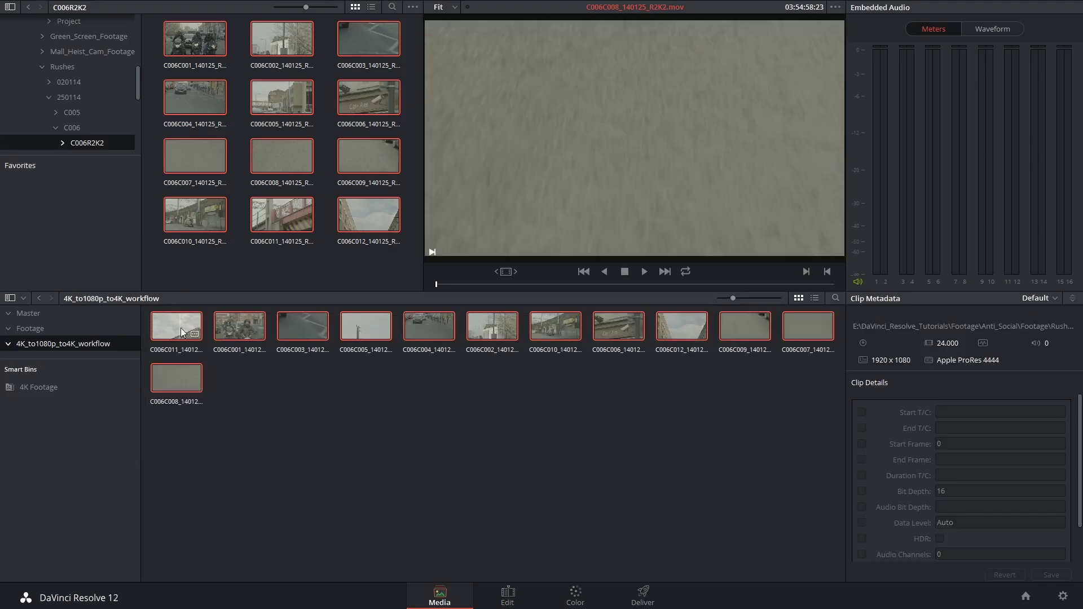
right_click(181, 328)
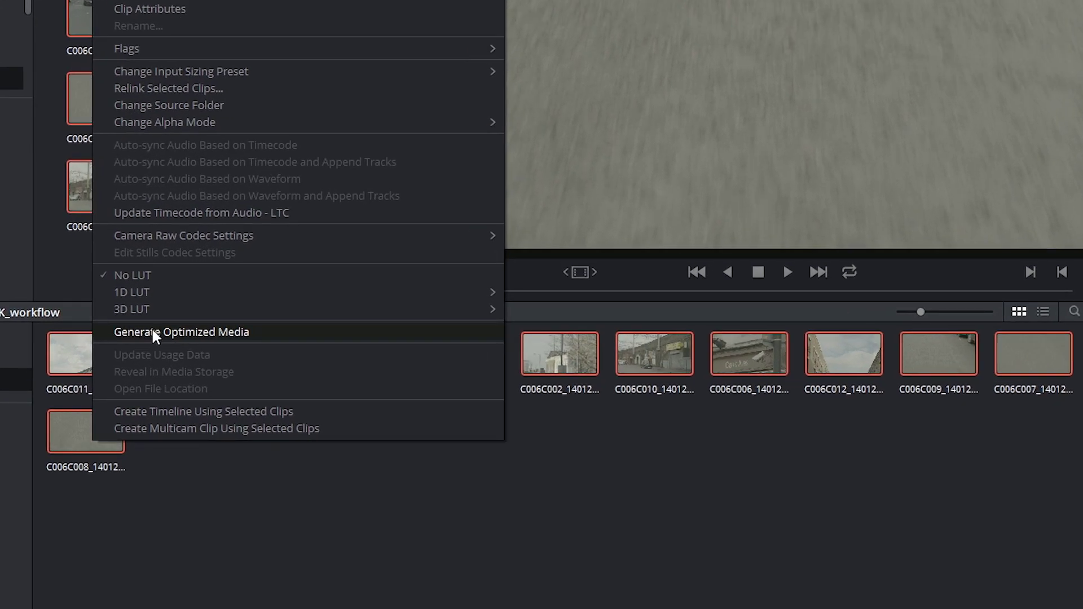
left_click(155, 333)
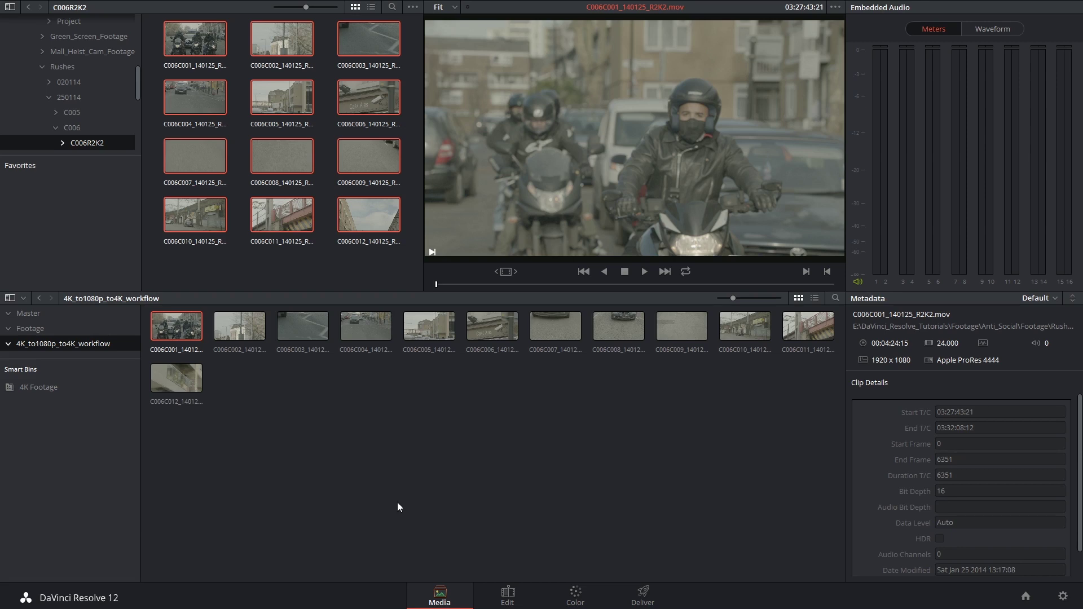
- On the Edit page, create timeline 4K_1080p_4K_workflow and put all twelve clips on V1
left_click(511, 598)
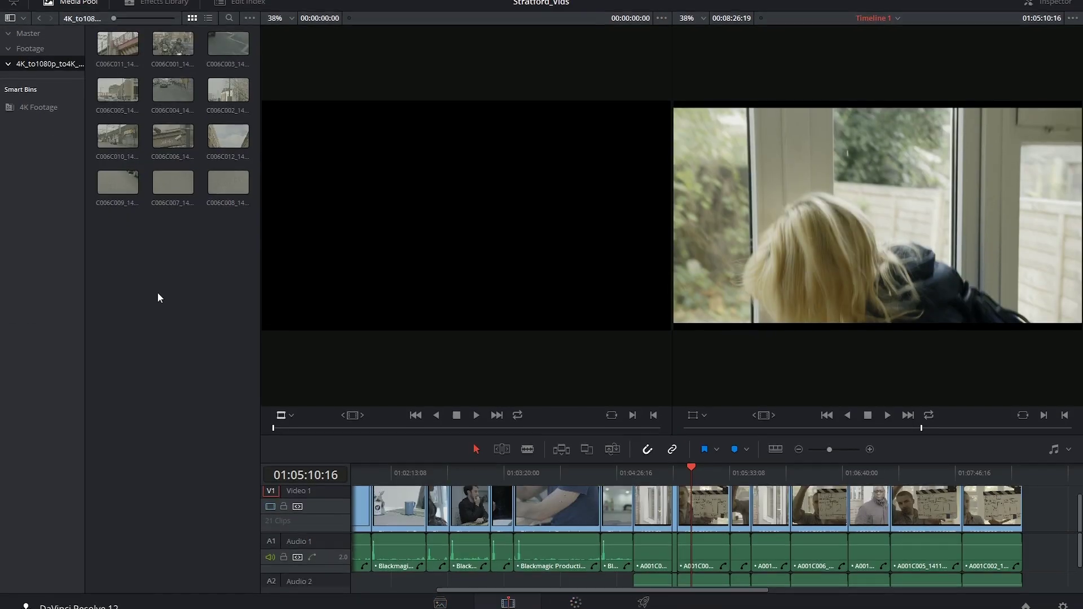
right_click(217, 326)
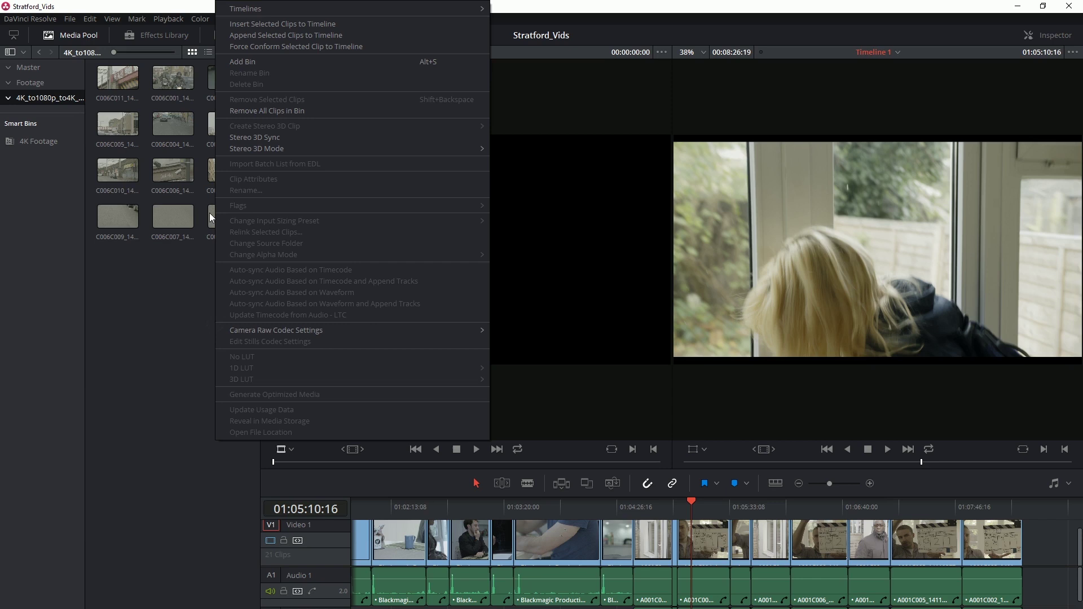
mouse_move(266, 9)
left_click(511, 13)
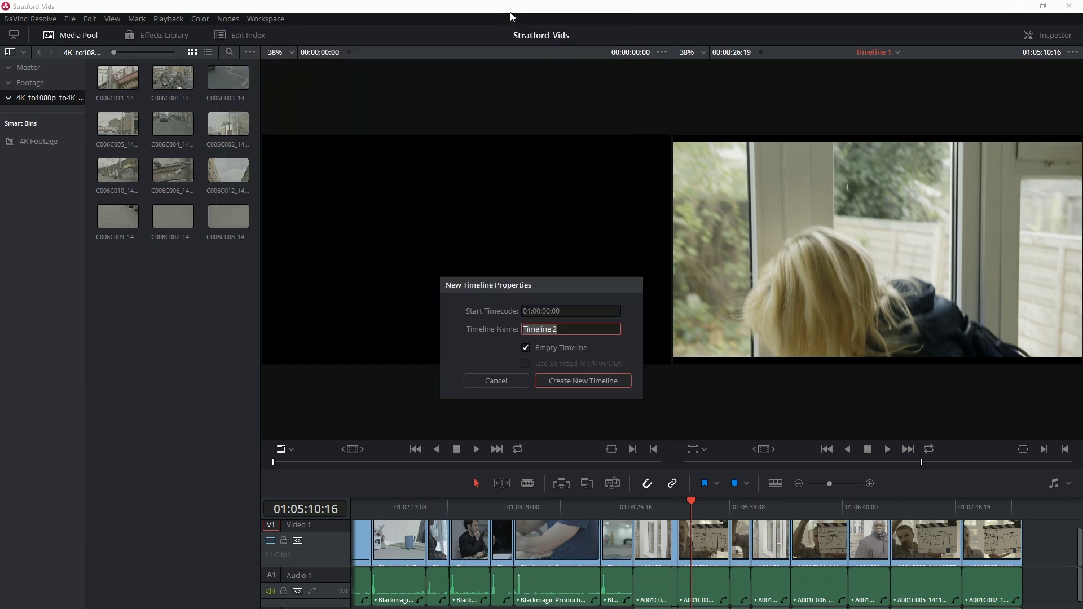
type("4K_1080p_4K_workflow")
key("Return")
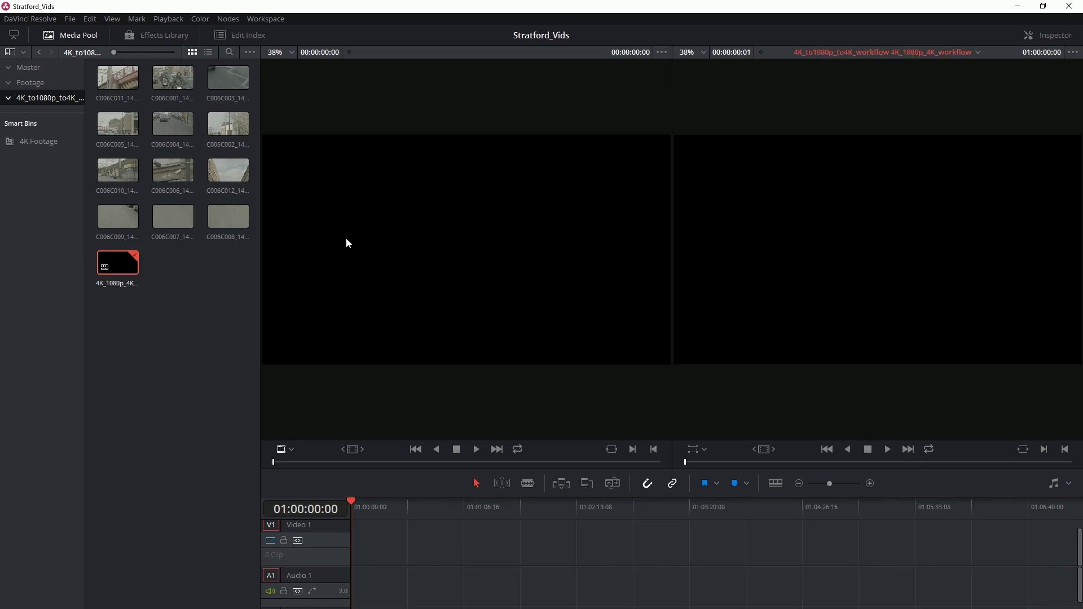
key("ctrl+a")
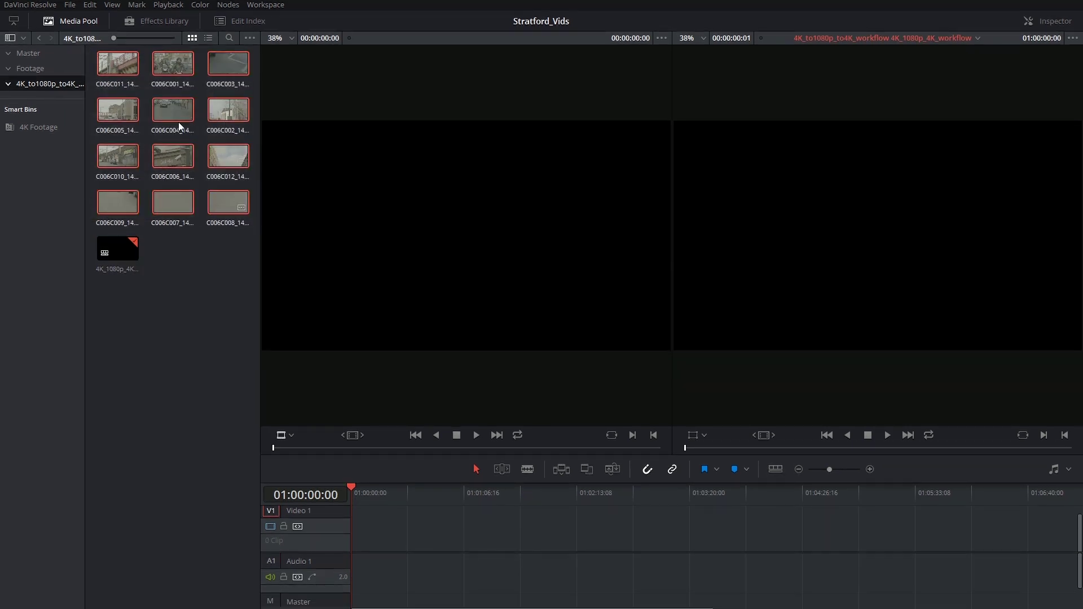
left_click_drag(178, 122, 532, 600)
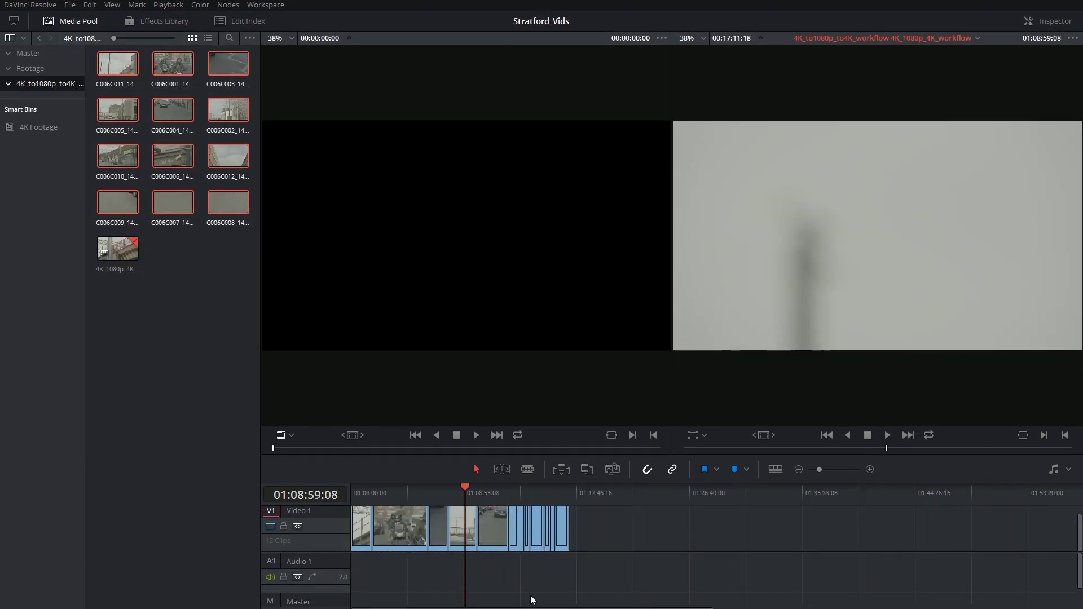
- Enable Use Optimized Media If Available and play the timeline from around 01:02:08
left_click(158, 6)
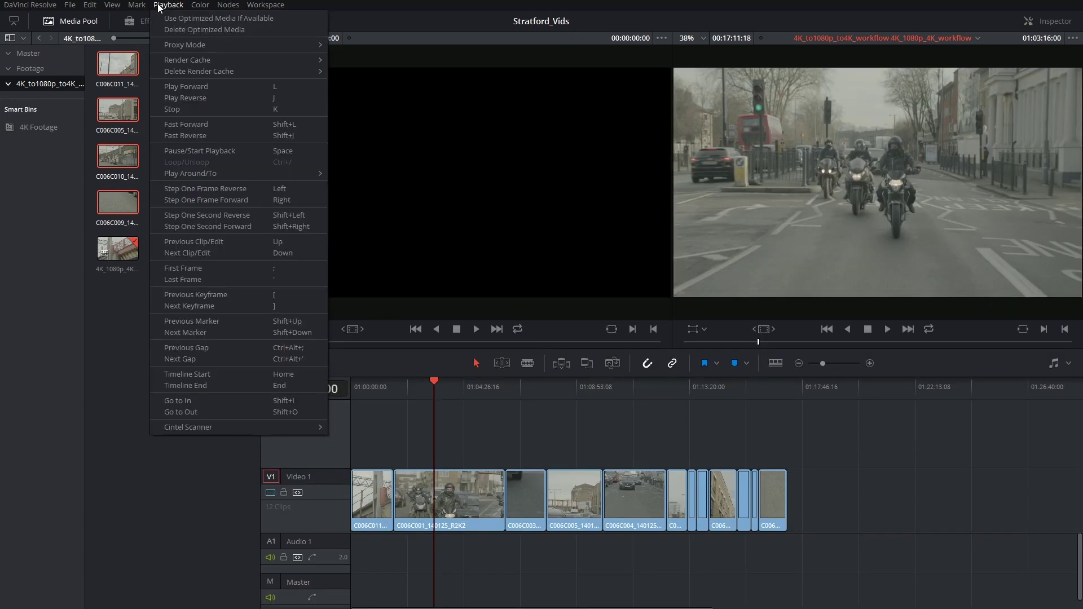
left_click(201, 15)
left_click(405, 386)
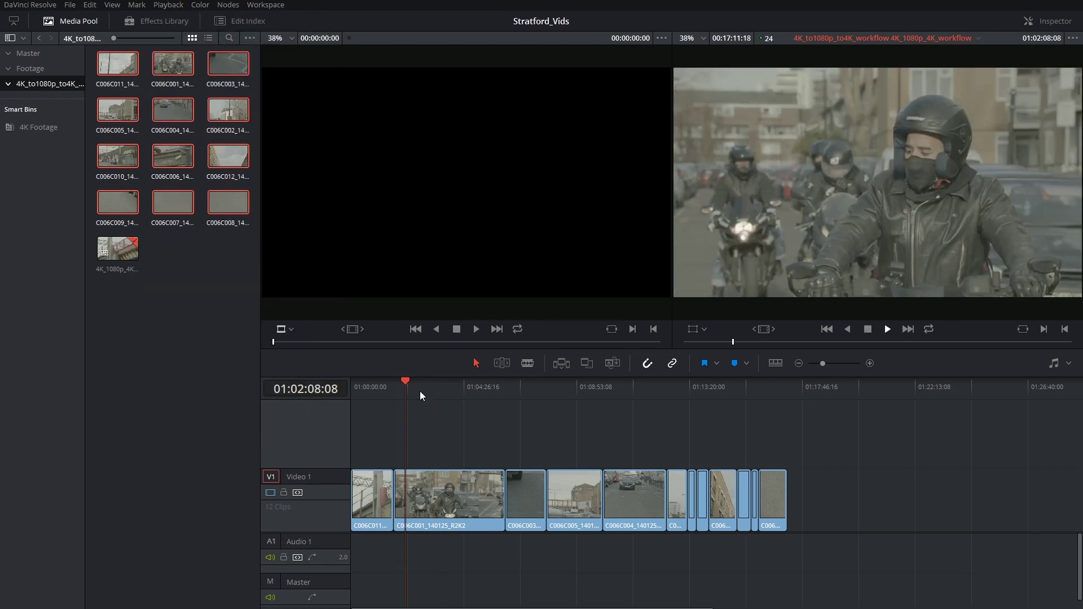
key("space")
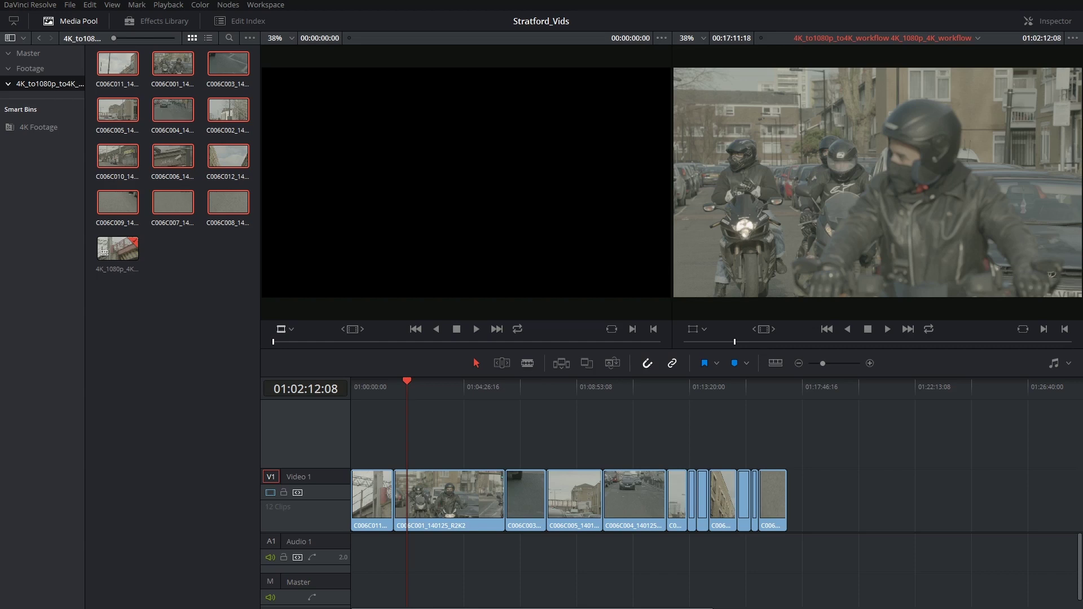
- Set Proxy Mode to Half Resolution and play the timeline again
left_click(172, 5)
mouse_move(238, 45)
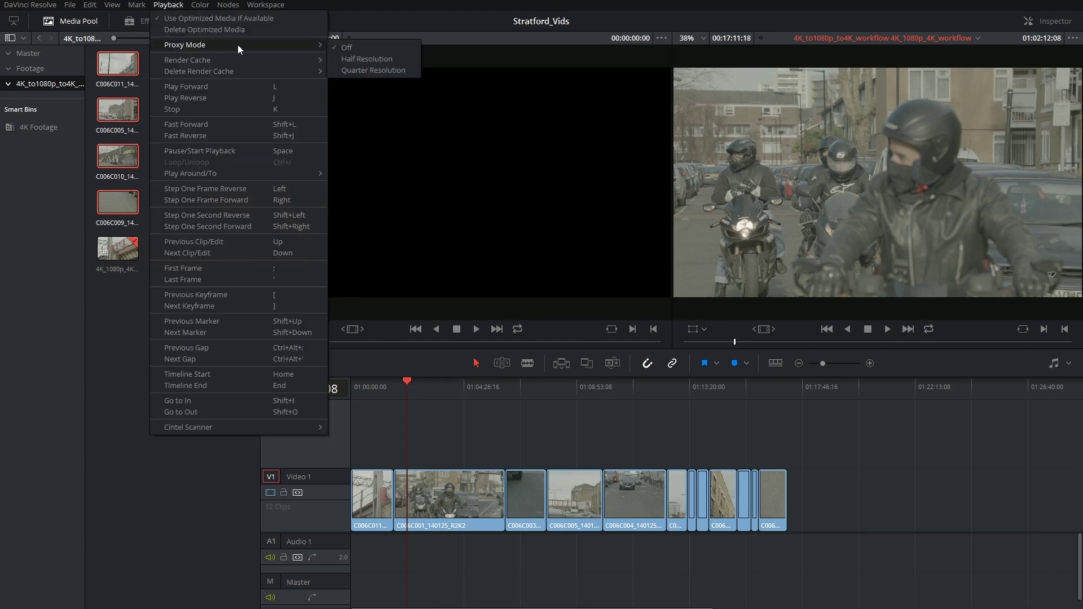
left_click(355, 60)
key("space")
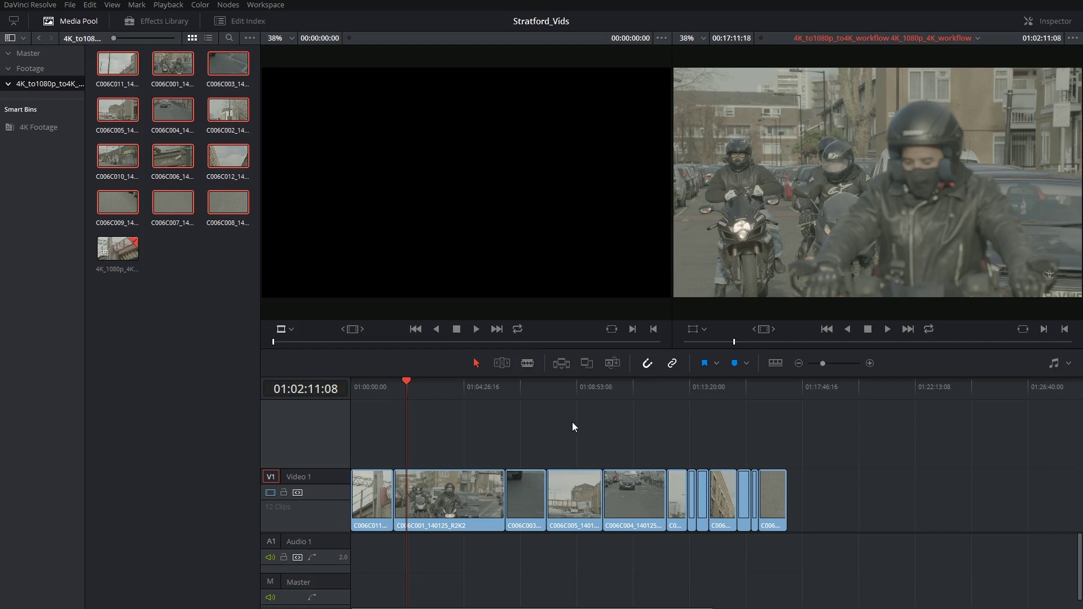
- Set the Playback render cache to Smart
left_click(168, 5)
mouse_move(264, 60)
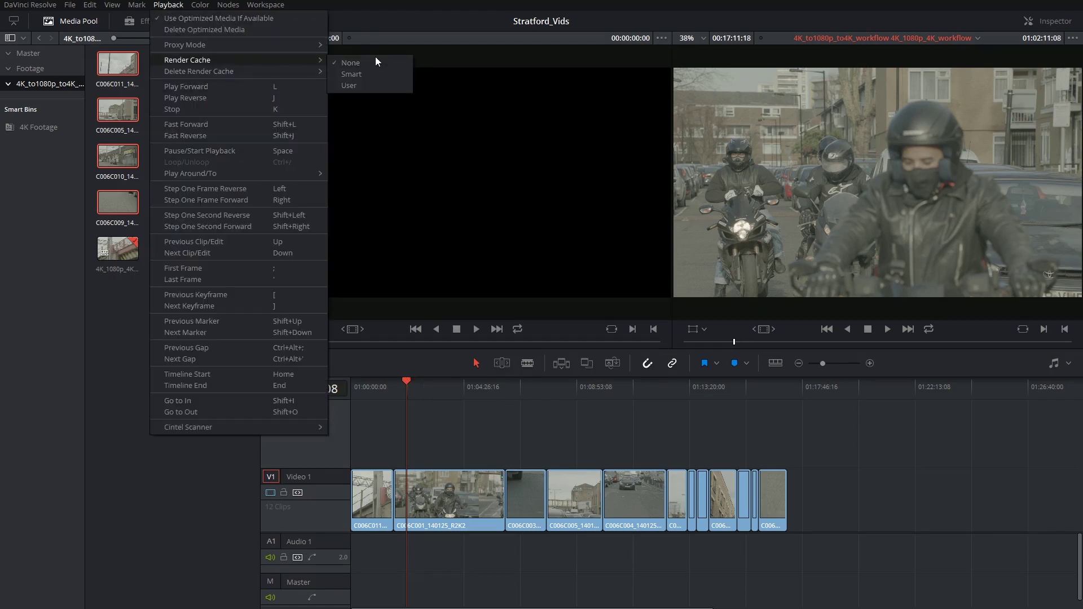
left_click(350, 74)
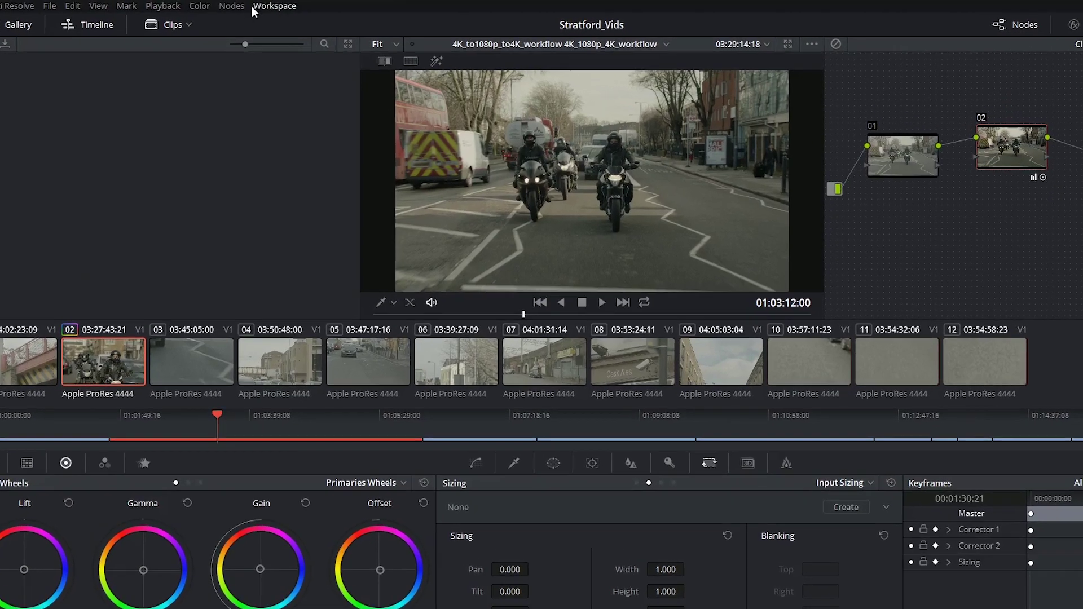
- Uncheck Use Optimized Media If Available and set Proxy Mode to Off
left_click(214, 7)
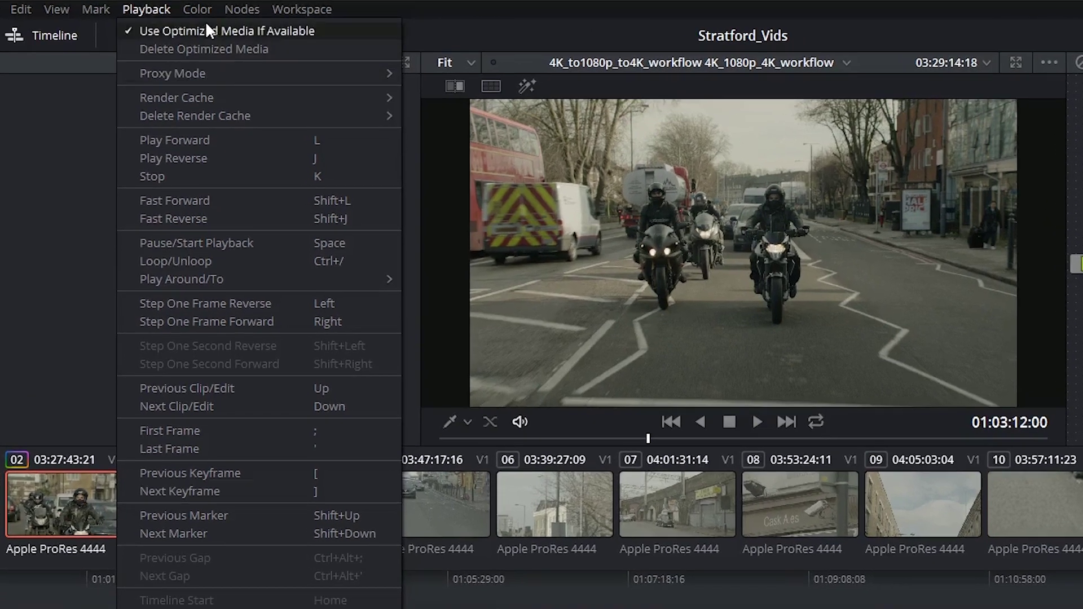
left_click(151, 33)
left_click(144, 10)
mouse_move(232, 79)
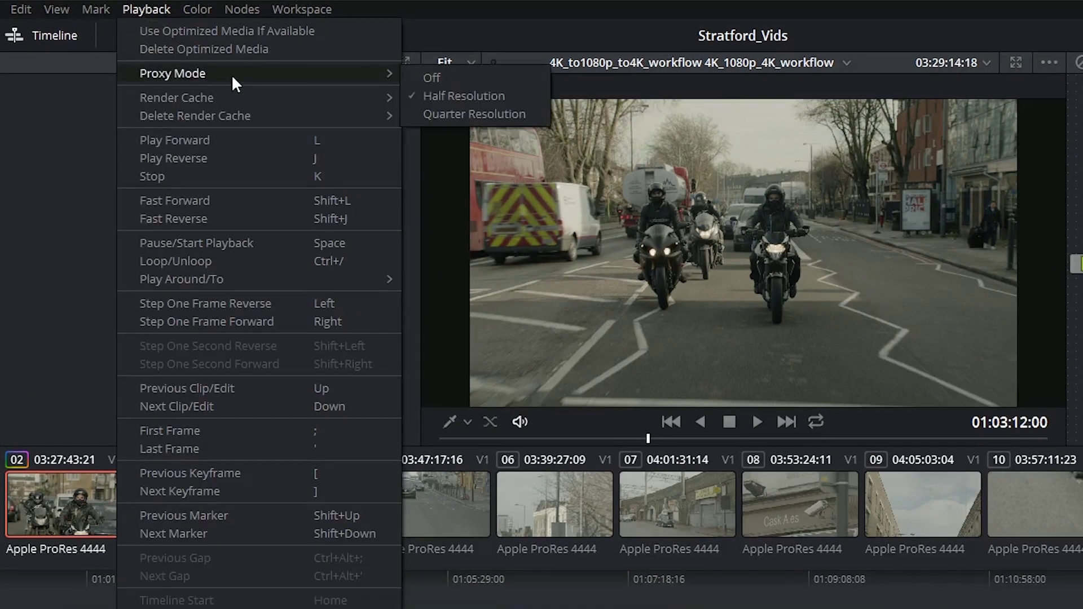
left_click(464, 77)
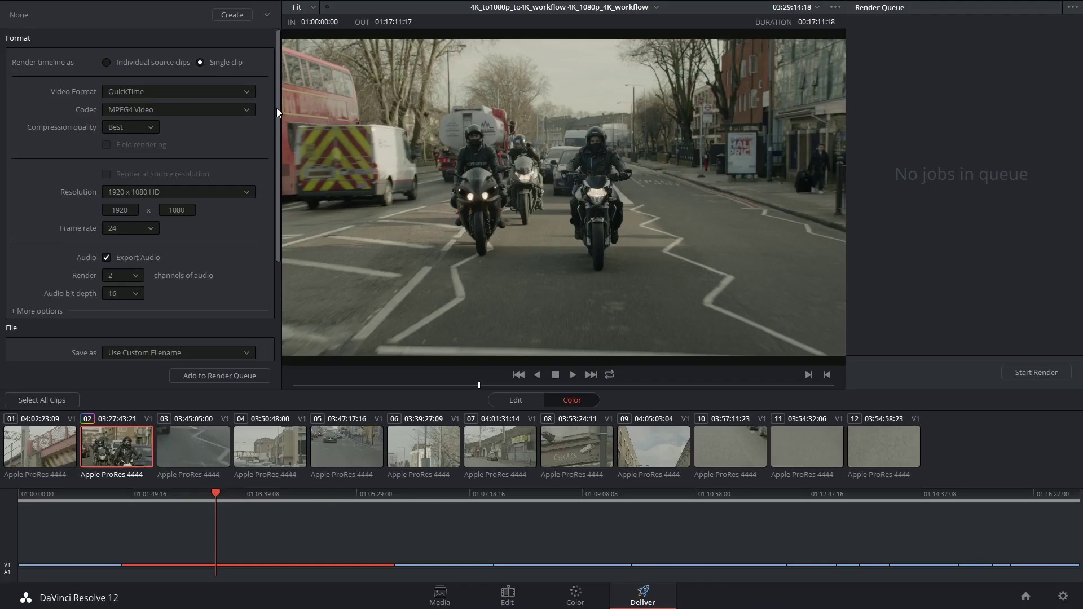
- Set the render resolution to 3840 x 2160 Ultra HD
left_click_drag(277, 107, 278, 82)
left_click(190, 195)
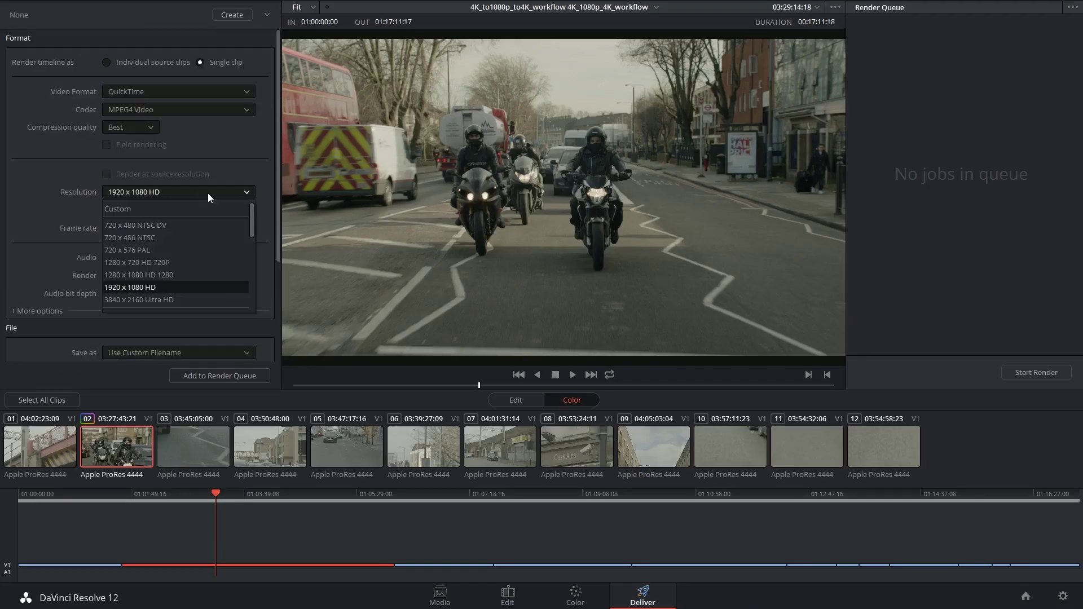
scroll(193, 254, "down", 2)
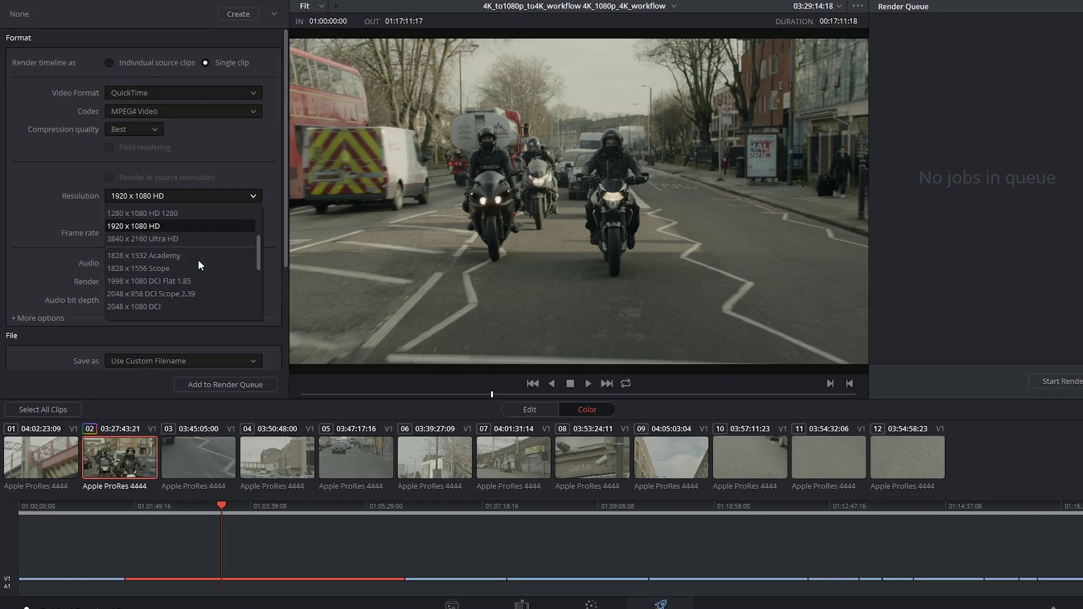
scroll(194, 257, "up", 3)
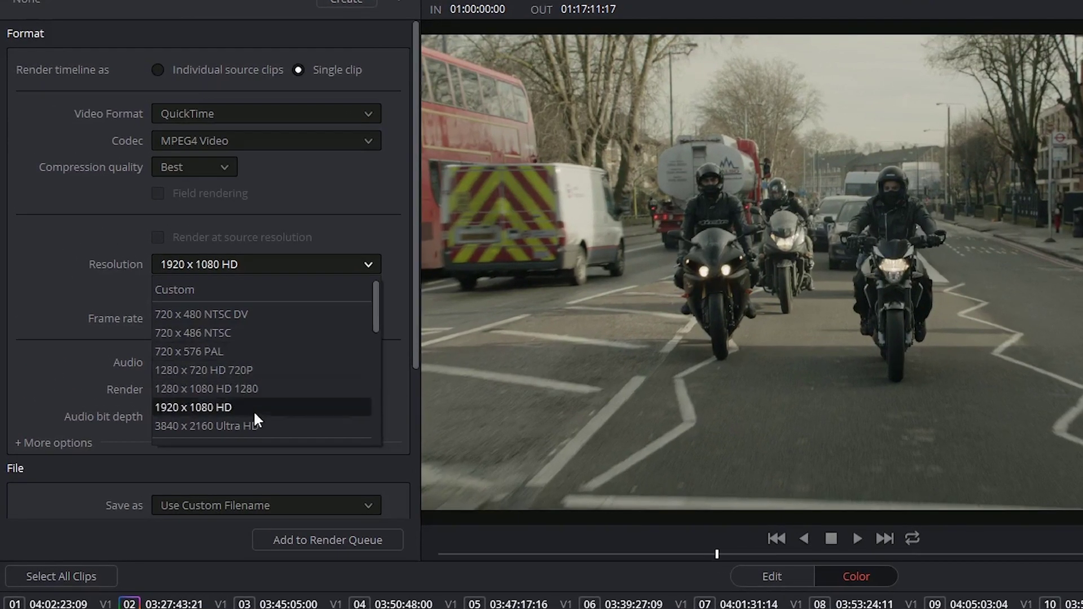
scroll(214, 402, "down", 3)
scroll(287, 361, "up", 3)
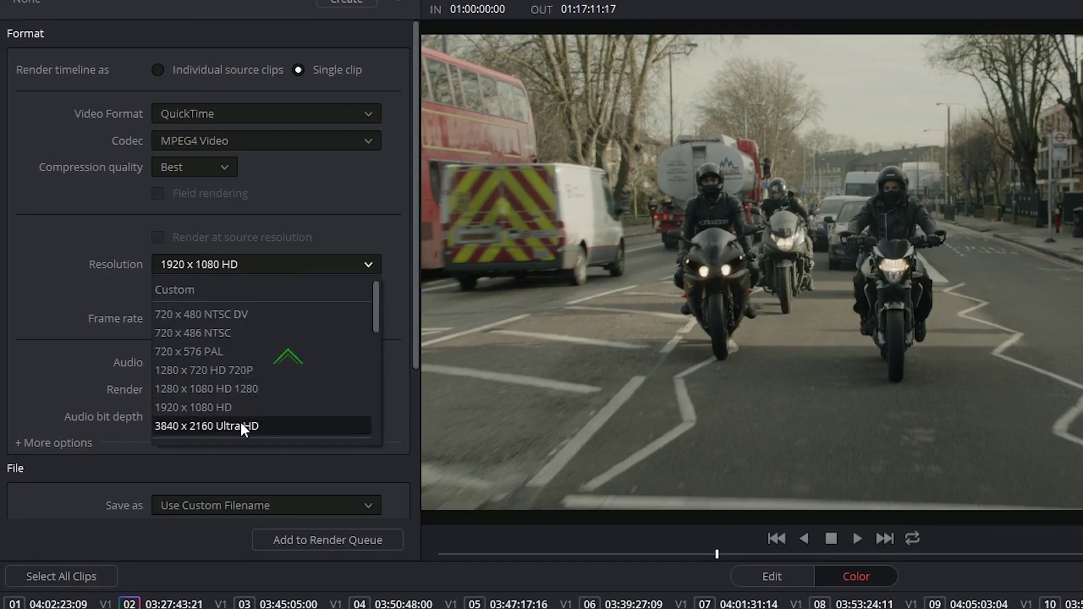
left_click(214, 426)
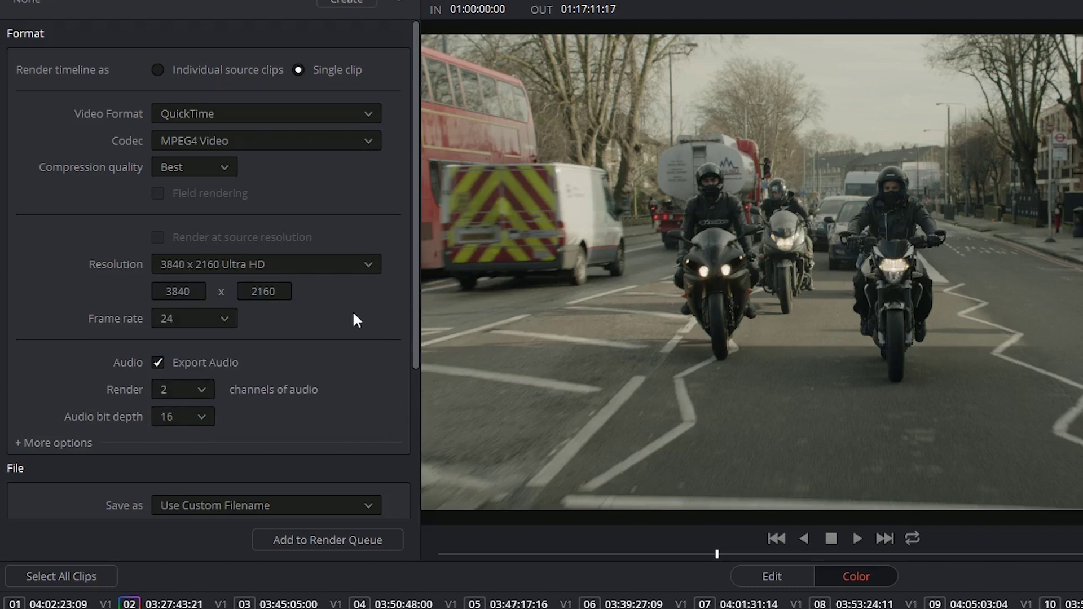
- Reveal the additional render options with + More options
scroll(415, 268, "down", 5)
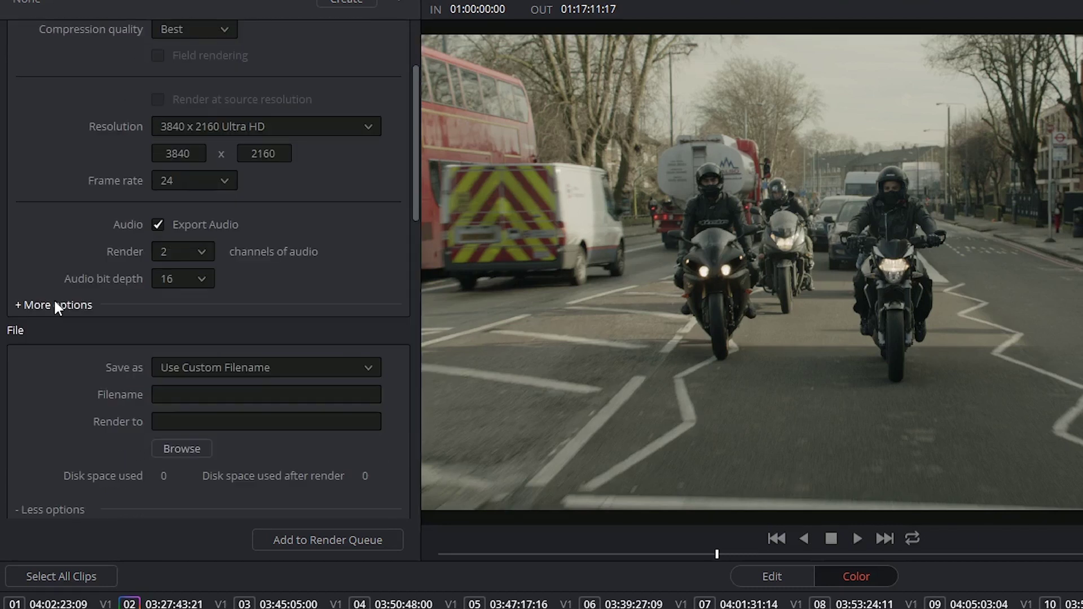
left_click(53, 305)
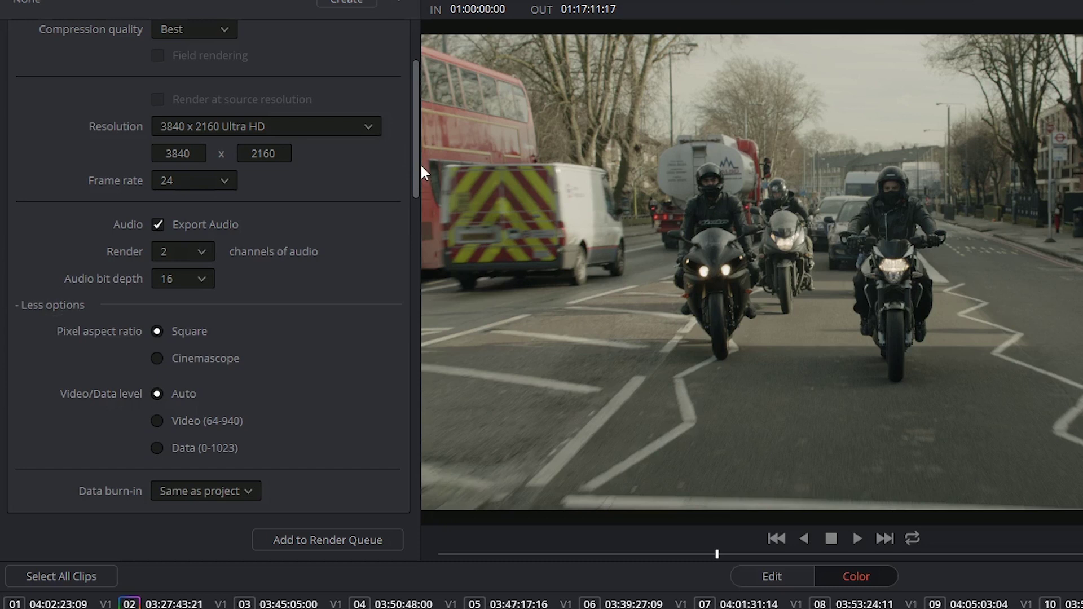
left_click_drag(420, 166, 426, 374)
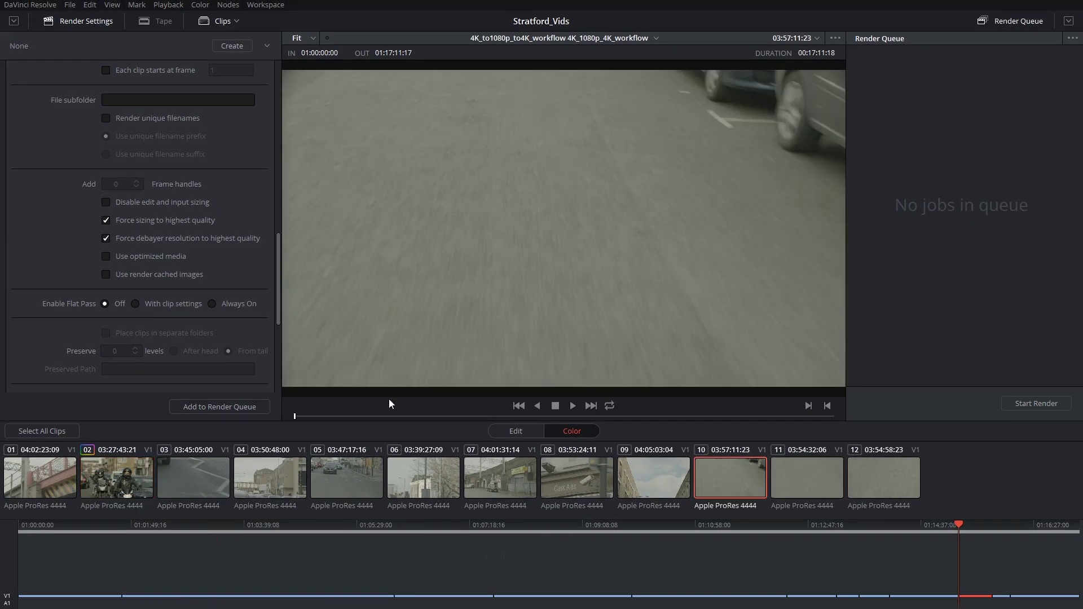
- Add the timeline to the render queue to bring up the File Destination dialog
left_click(232, 407)
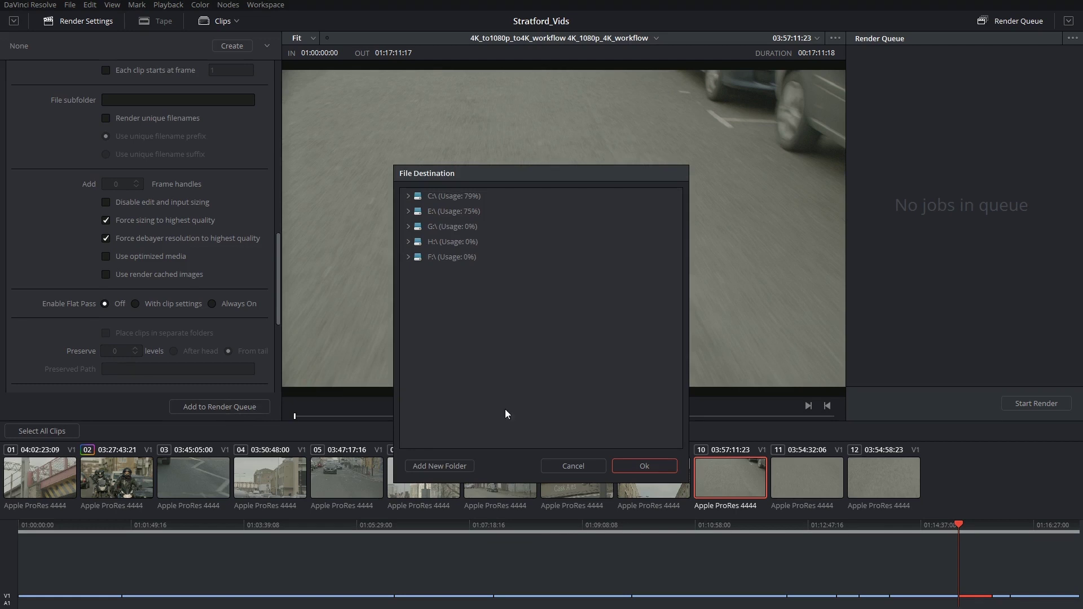